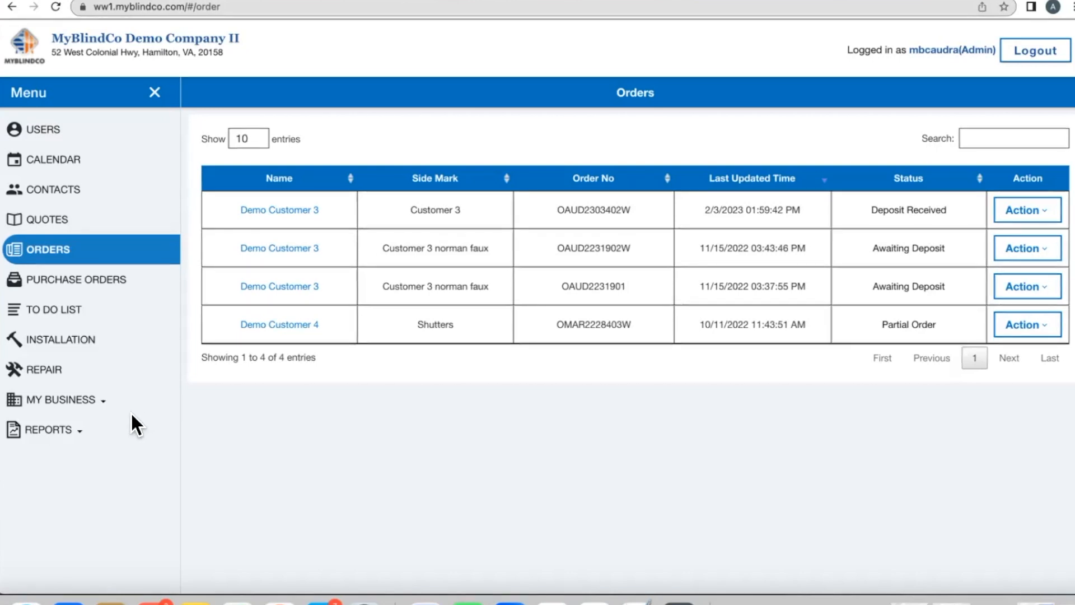
# Step: Open Alta's manufacturer details from My Business > Manufacturer
pyautogui.click(98, 395)
pyautogui.scroll(-2, 99, 394)
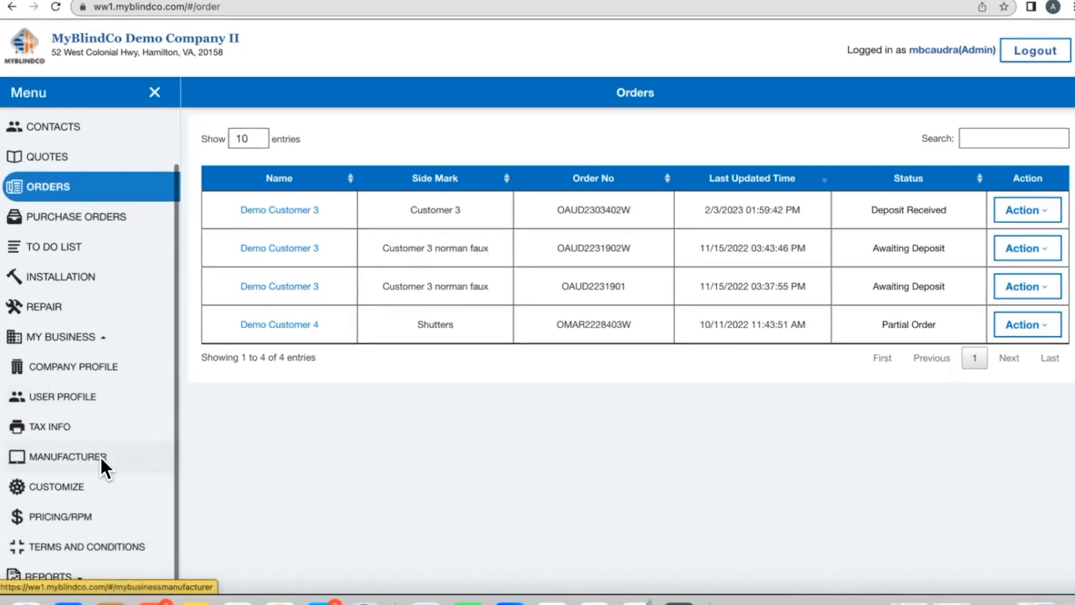
pyautogui.click(72, 455)
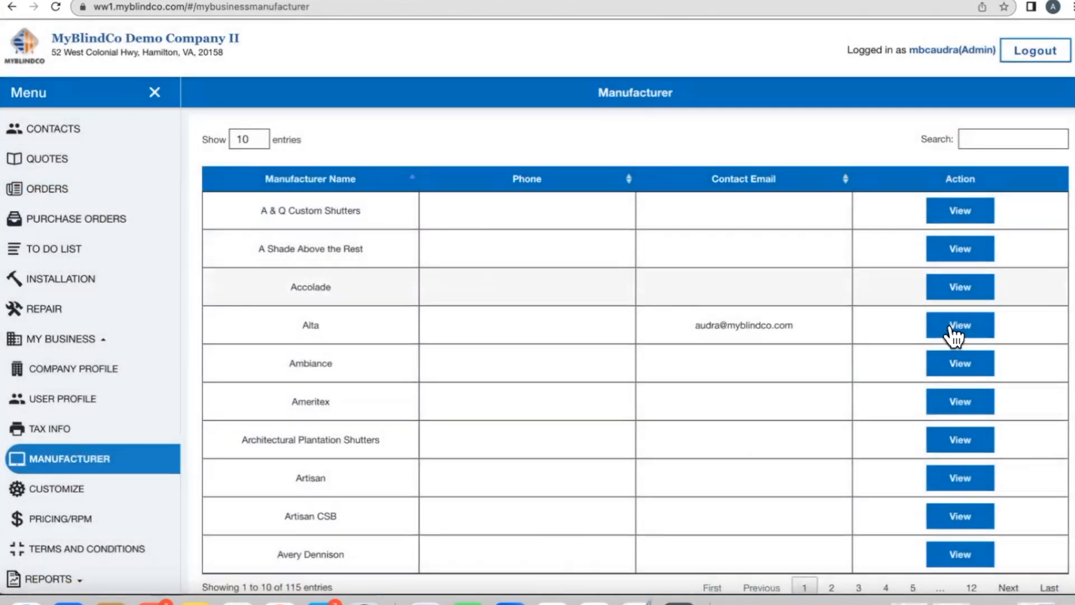
pyautogui.click(960, 326)
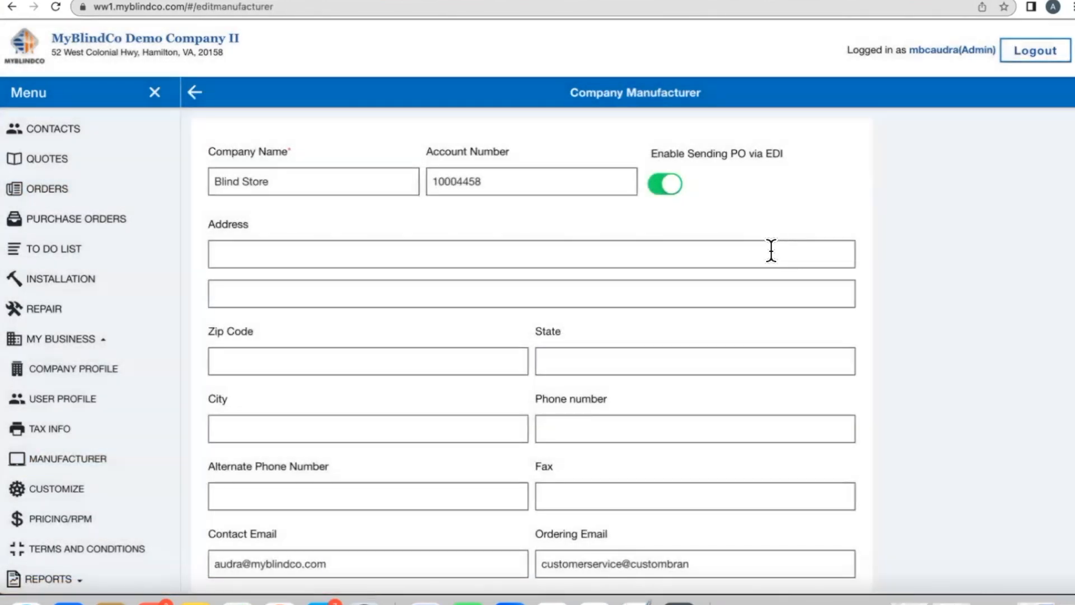
pyautogui.scroll(-1, 457, 205)
pyautogui.scroll(1, 457, 204)
pyautogui.moveTo(428, 180); pyautogui.dragTo(533, 180)
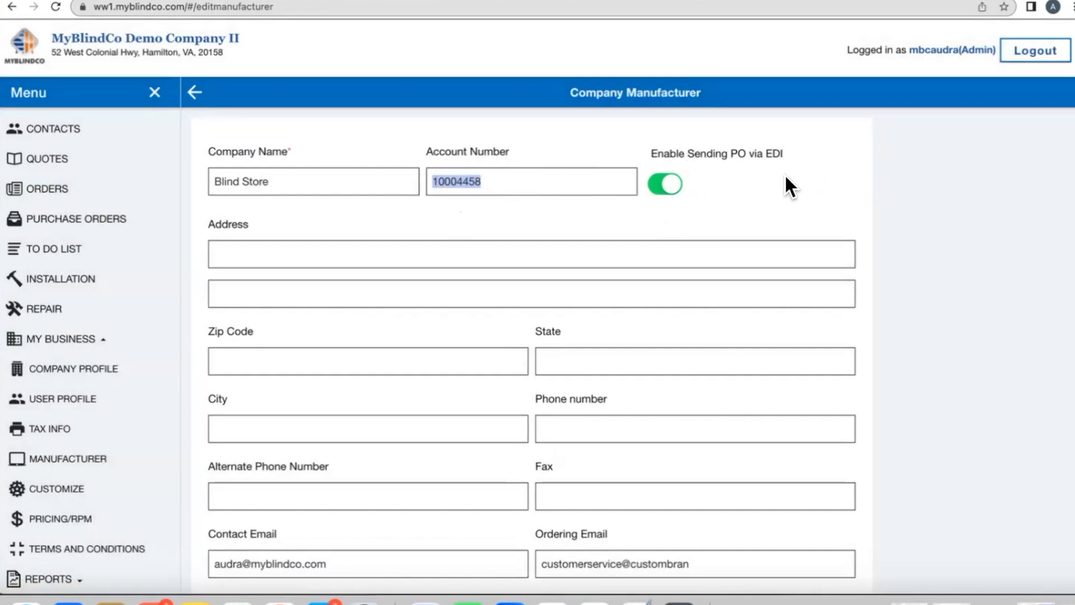
pyautogui.click(657, 187)
pyautogui.click(656, 190)
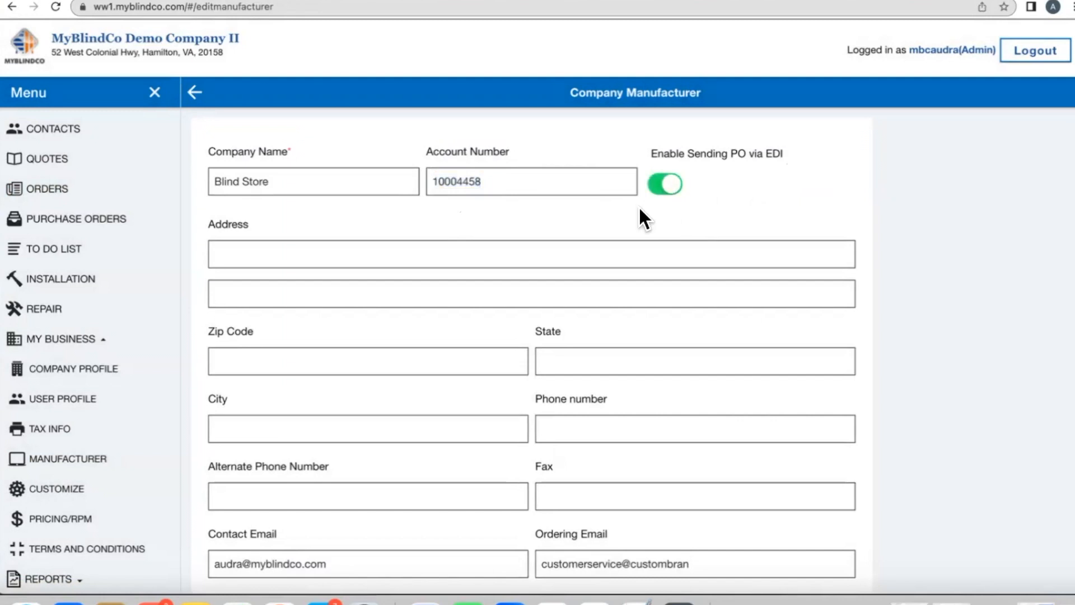
pyautogui.scroll(-3, 639, 206)
pyautogui.scroll(-1, 639, 207)
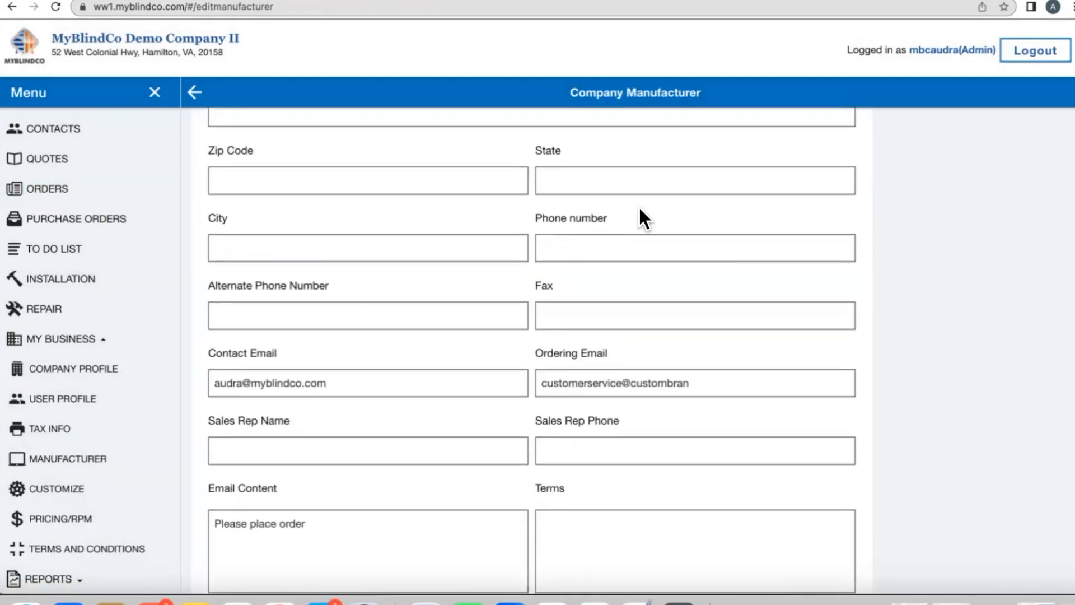
# Step: Replace Alta's ordering email with its customer-service address, update the details, and go back to Orders
pyautogui.click(538, 383)
pyautogui.moveTo(539, 383); pyautogui.dragTo(735, 383)
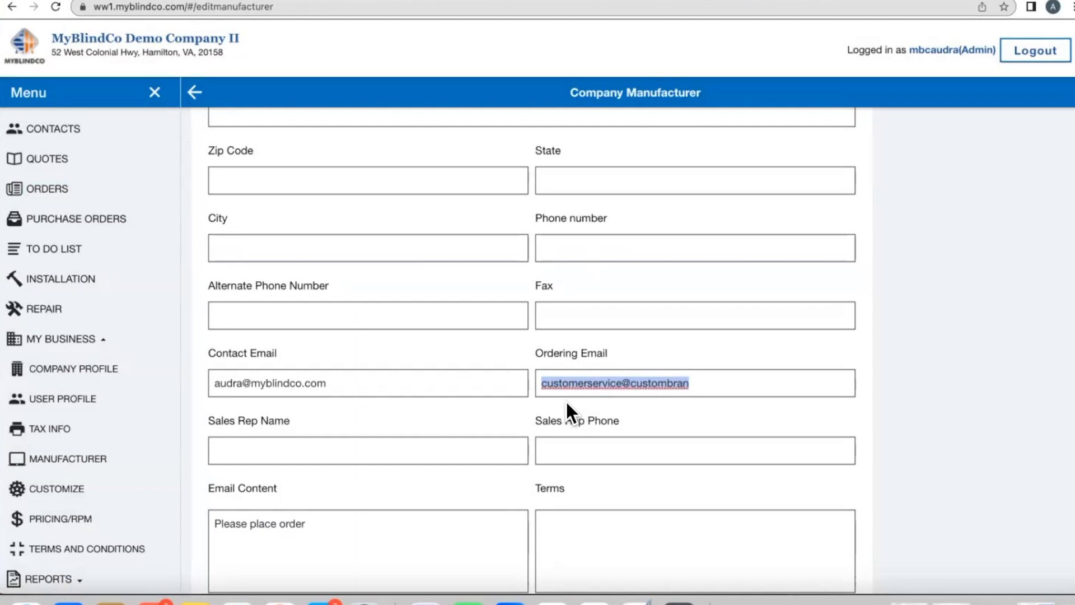
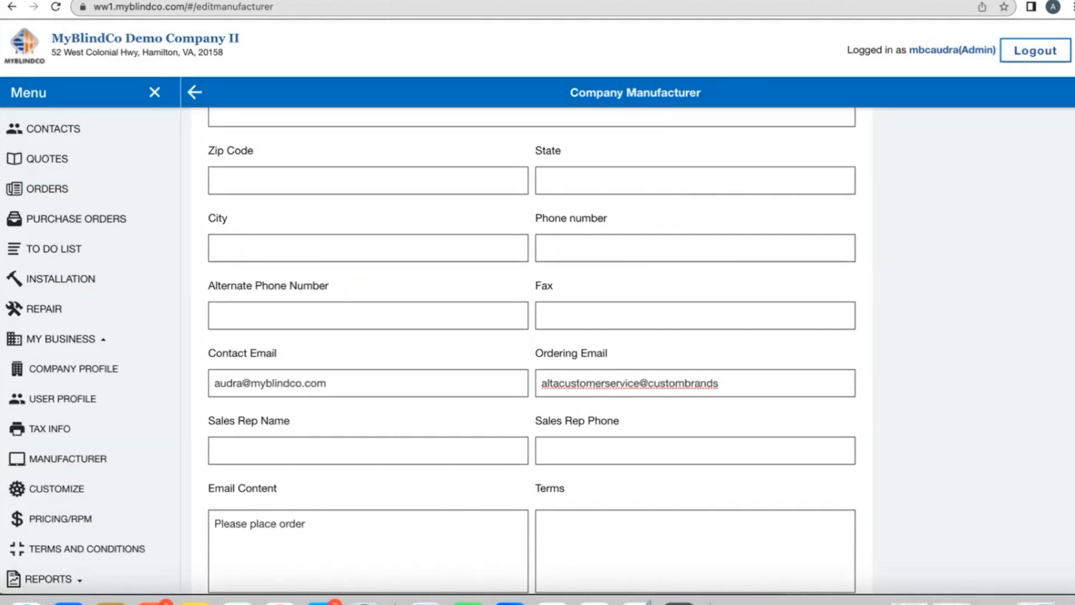
pyautogui.scroll(-4, 516, 560)
pyautogui.scroll(-2, 515, 560)
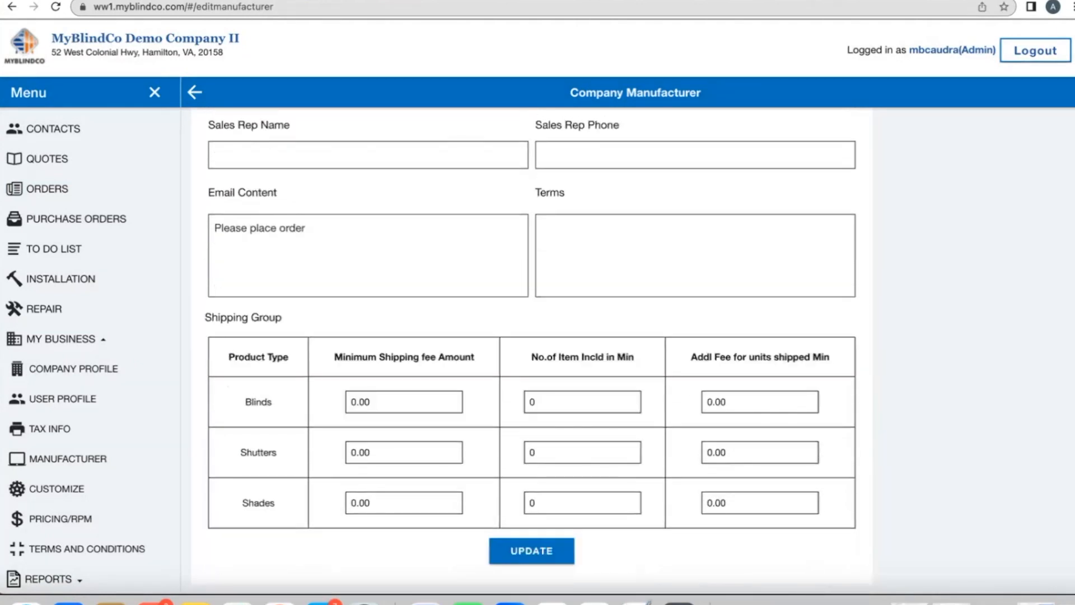
pyautogui.click(512, 555)
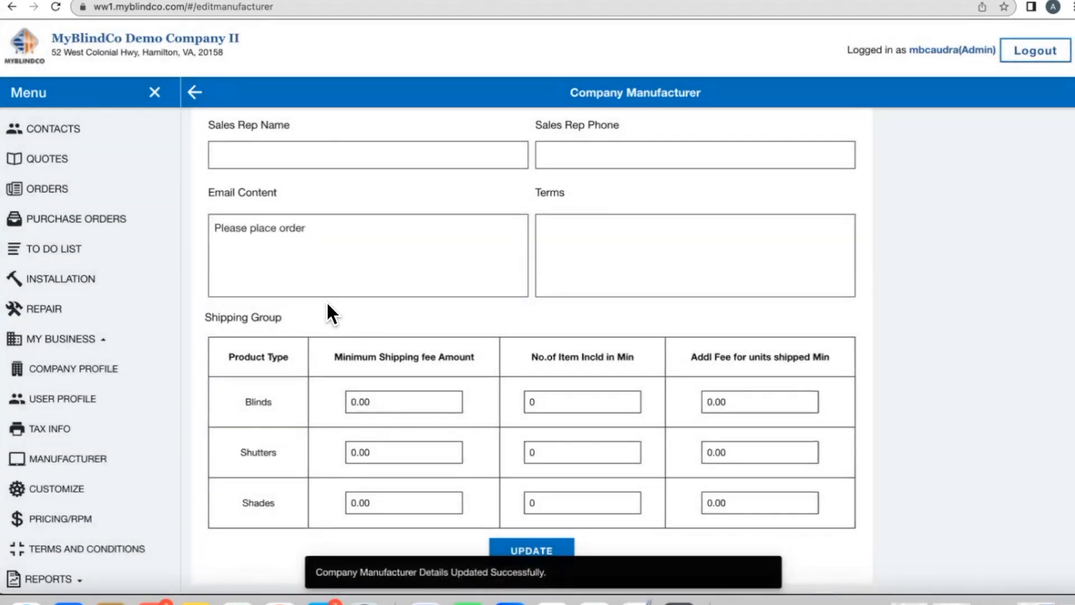
pyautogui.click(63, 189)
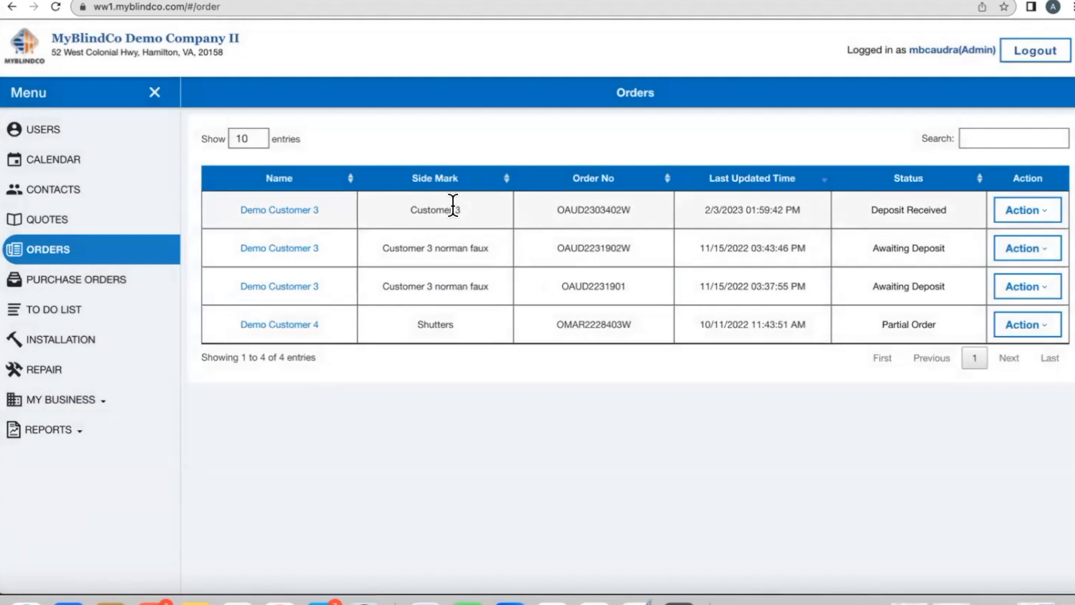
# Step: Open Customer 3's order, switch on Order Review, and bring up its Alta and Alta - EDI PO list
pyautogui.click(1019, 214)
pyautogui.click(957, 238)
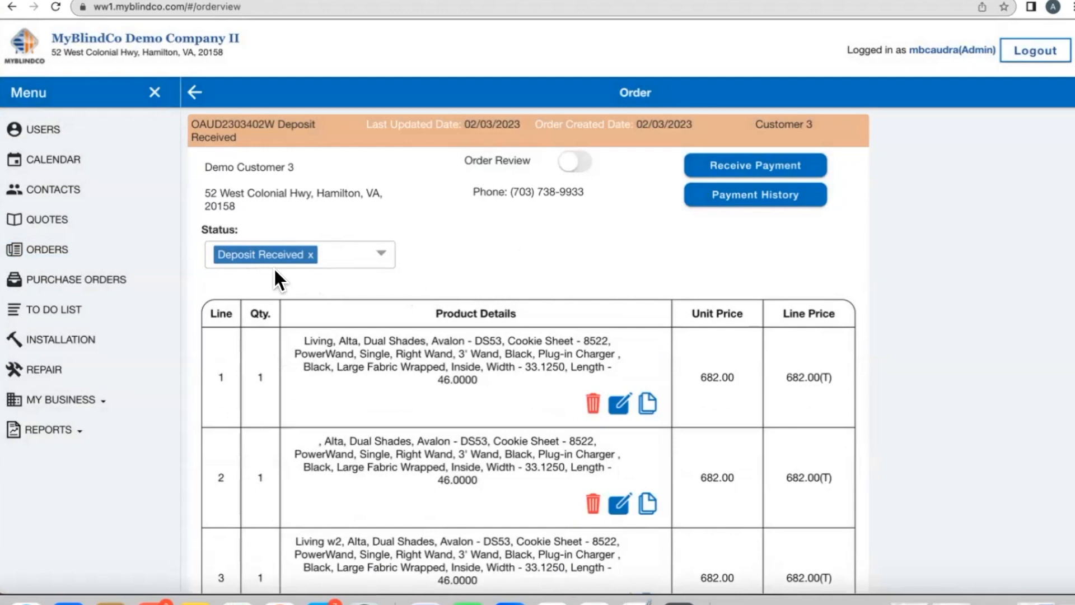
pyautogui.click(572, 166)
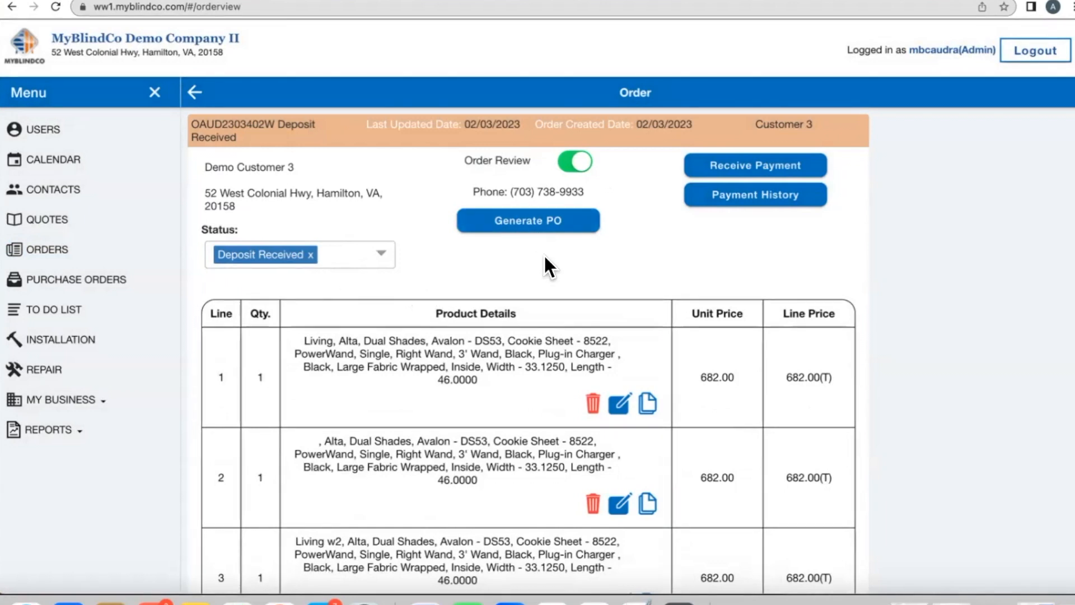
pyautogui.scroll(-1, 543, 253)
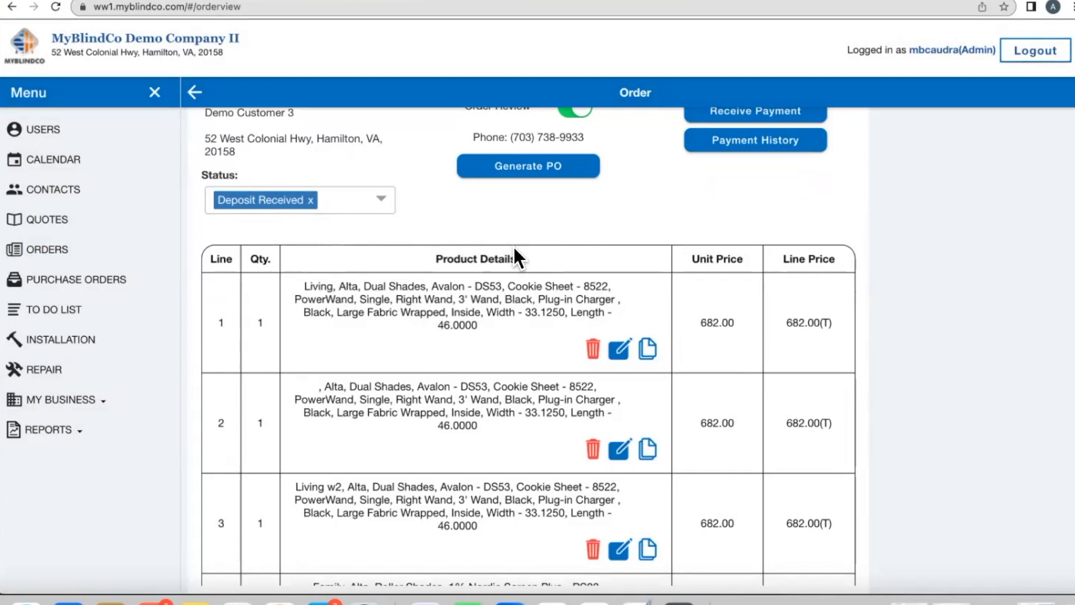
pyautogui.scroll(-1, 513, 246)
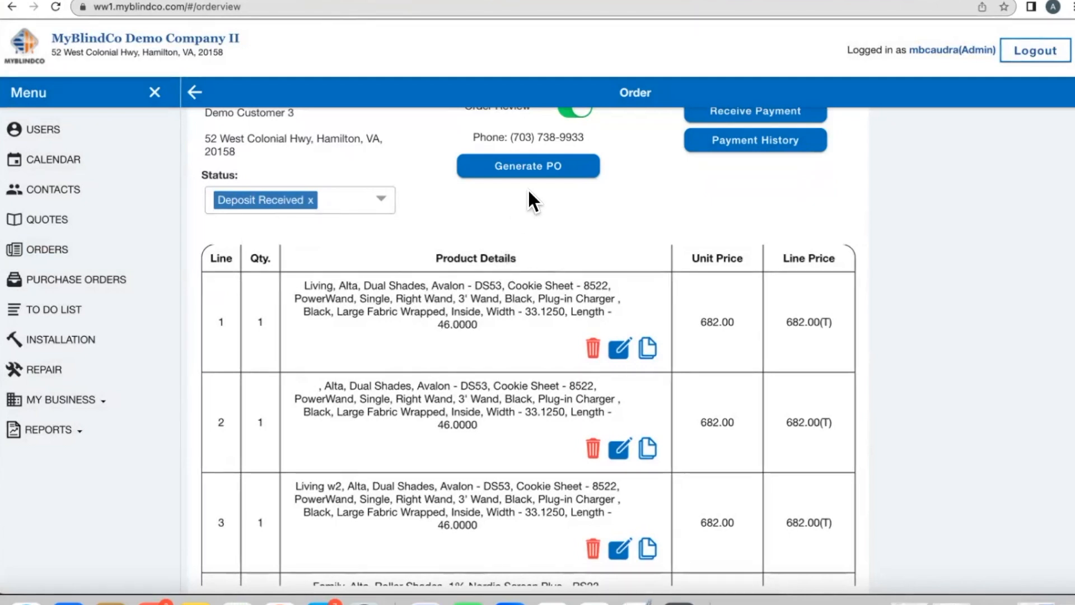
pyautogui.click(529, 167)
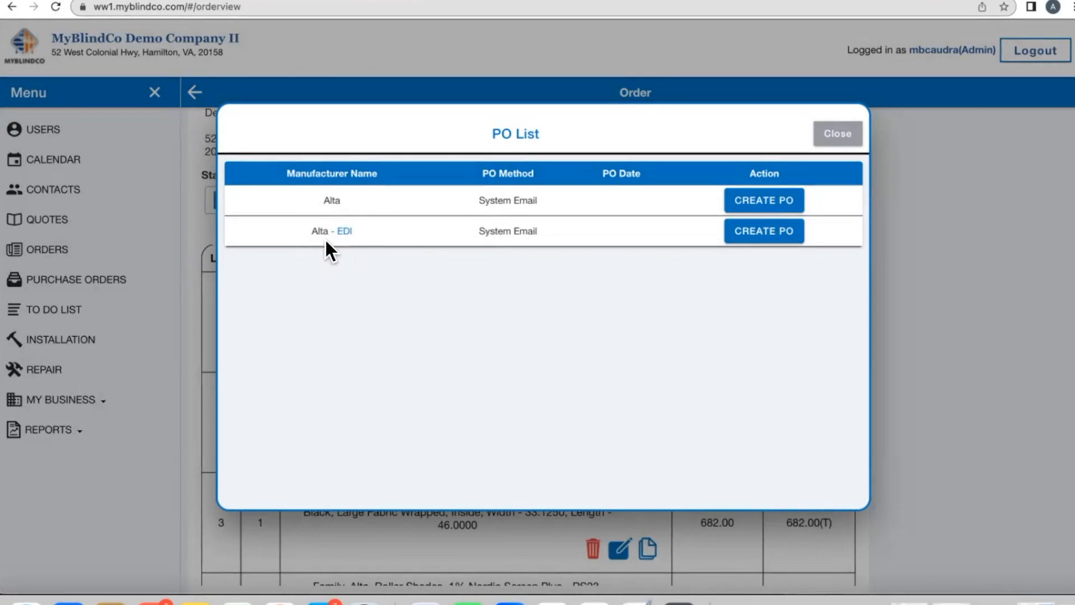
# Step: Create the Alta - EDI purchase order and view it in Purchase Orders as PO Created
pyautogui.click(738, 238)
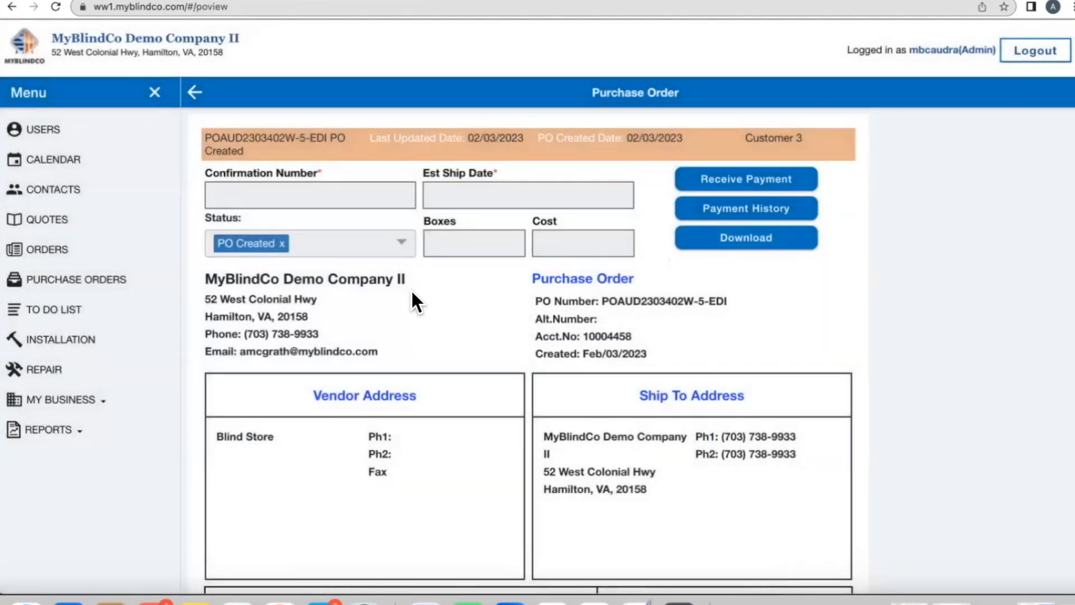
pyautogui.click(84, 281)
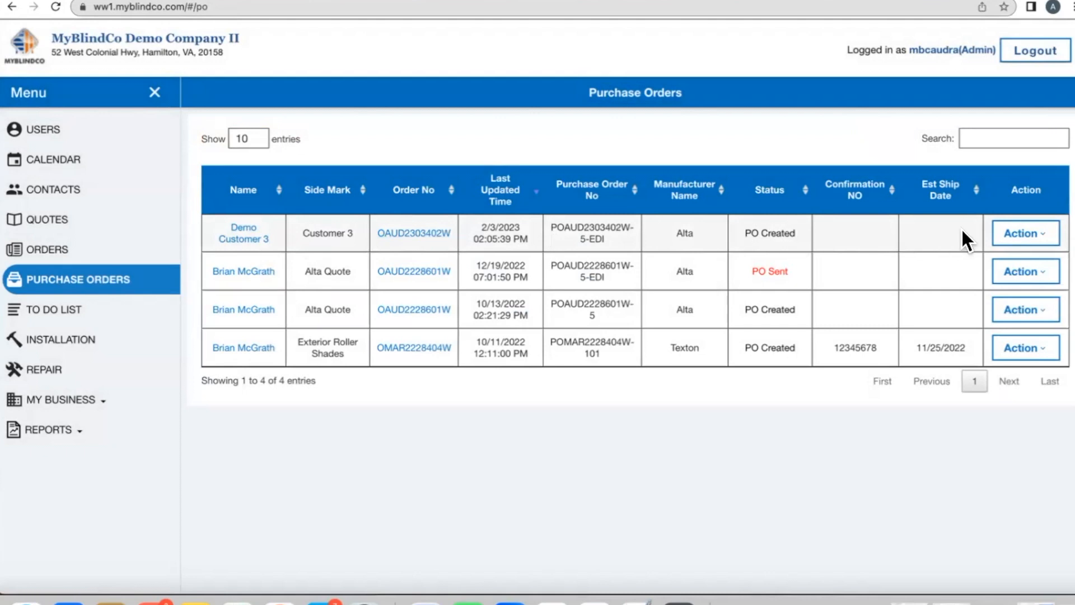
# Step: Open the new EDI PO's Action menu and move the window aside to reveal another sent Alta EDI PO
pyautogui.click(1017, 237)
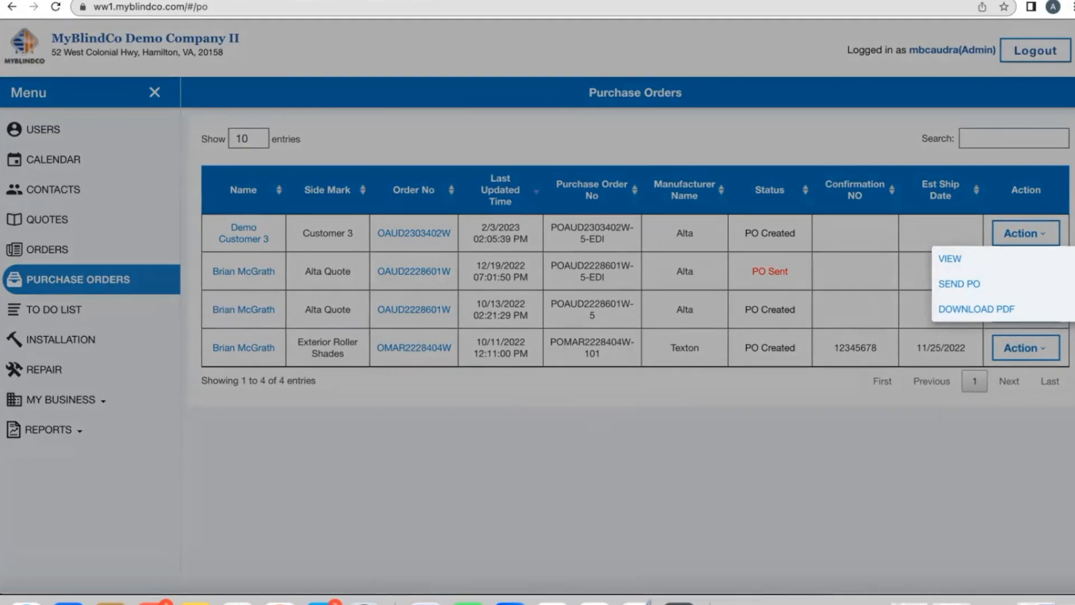
pyautogui.moveTo(336, 0); pyautogui.dragTo(721, 0)
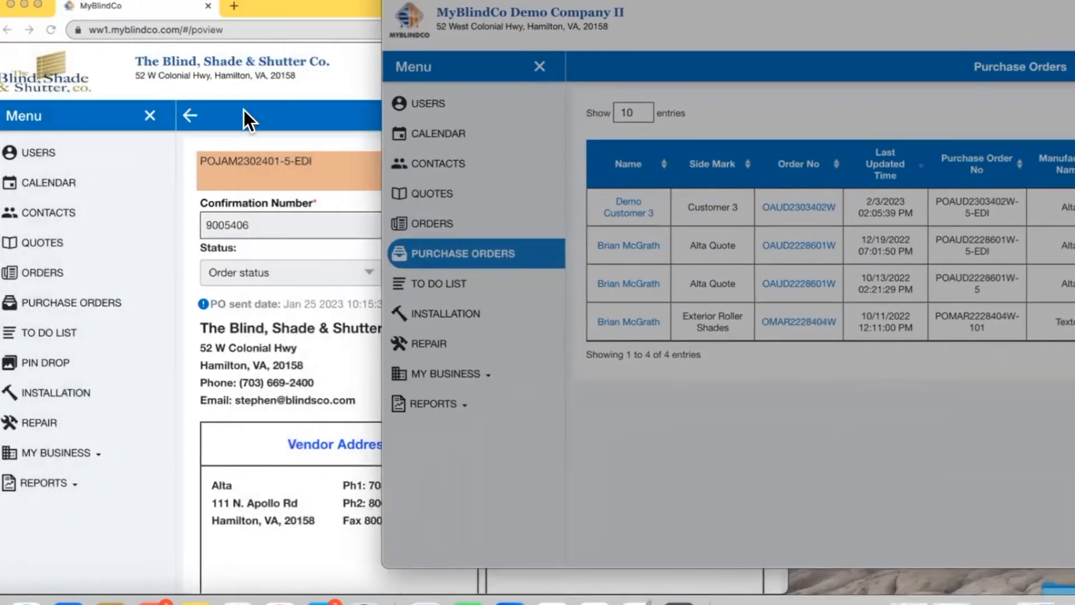
# Step: Bring the sent EDI purchase order window forward and scroll through its details
pyautogui.click(307, 29)
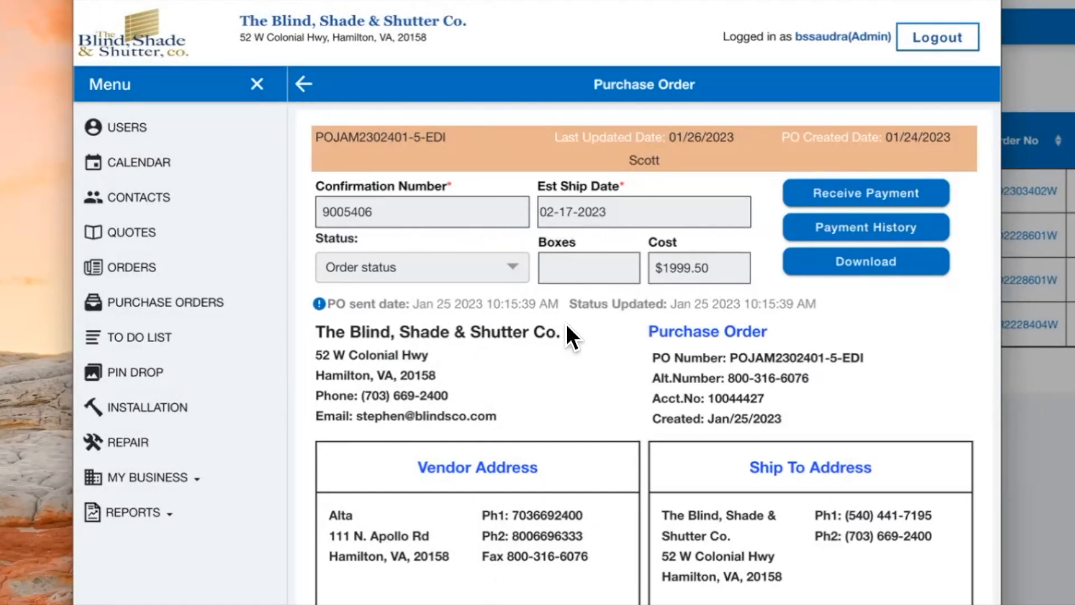
pyautogui.scroll(-2, 566, 338)
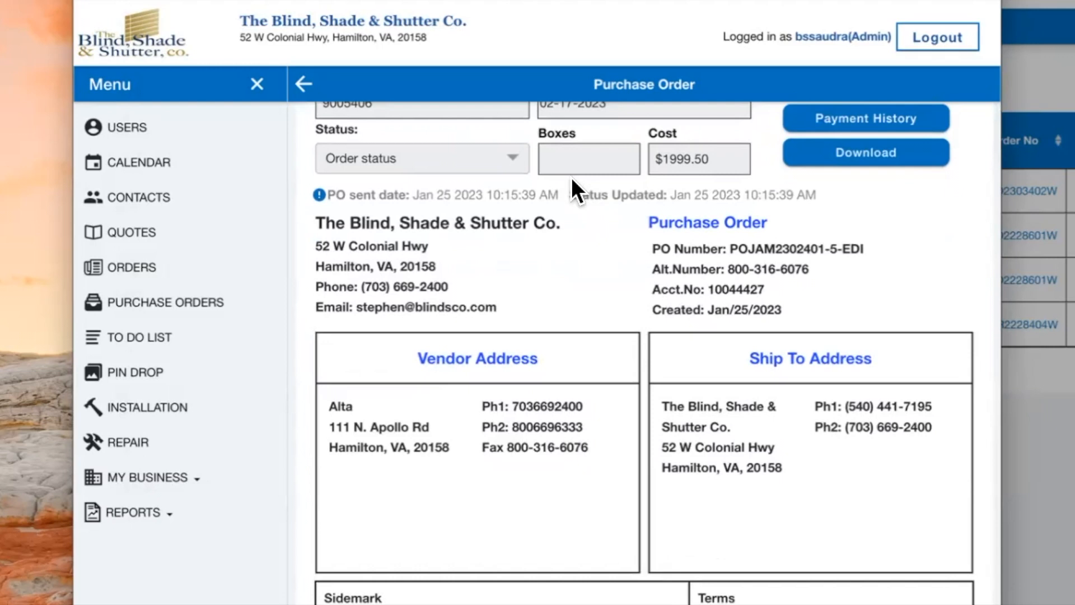
pyautogui.scroll(-1, 572, 177)
pyautogui.scroll(3, 571, 177)
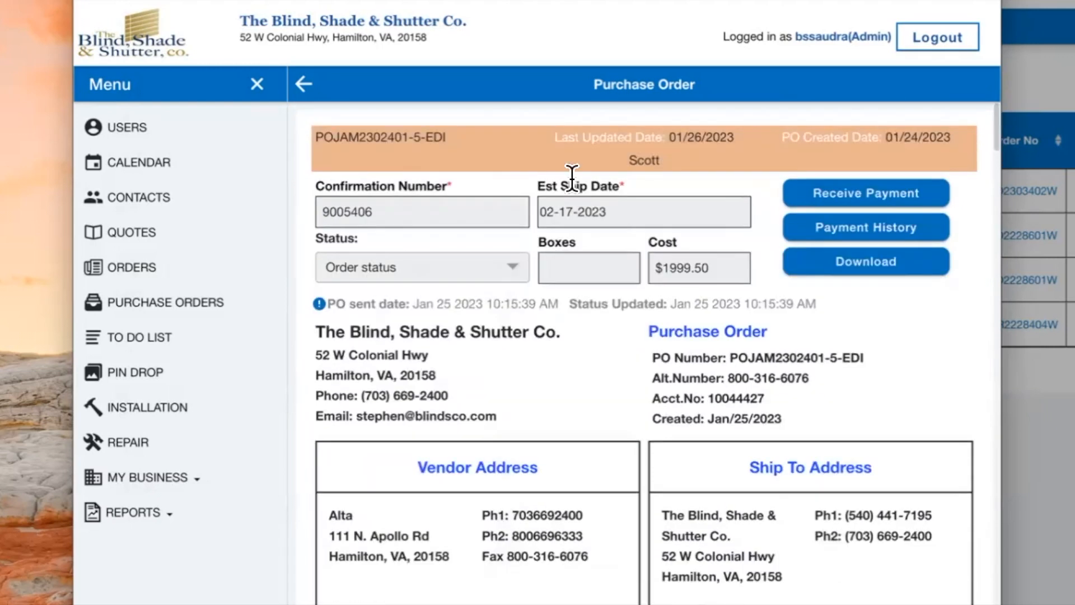
pyautogui.scroll(-13, 571, 177)
pyautogui.scroll(-2, 572, 177)
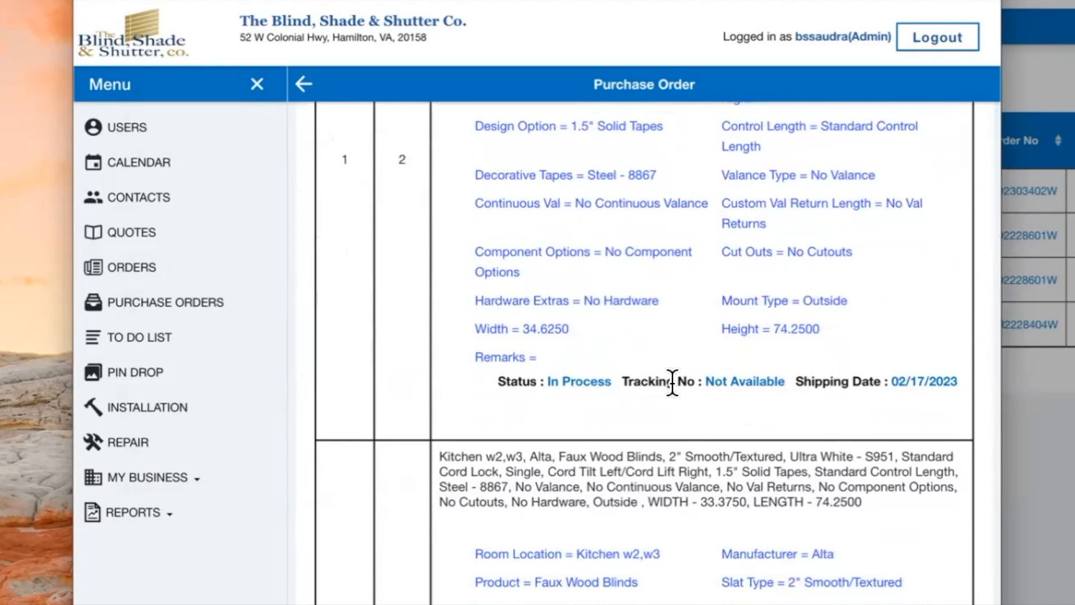
pyautogui.scroll(5, 683, 378)
pyautogui.scroll(14, 554, 322)
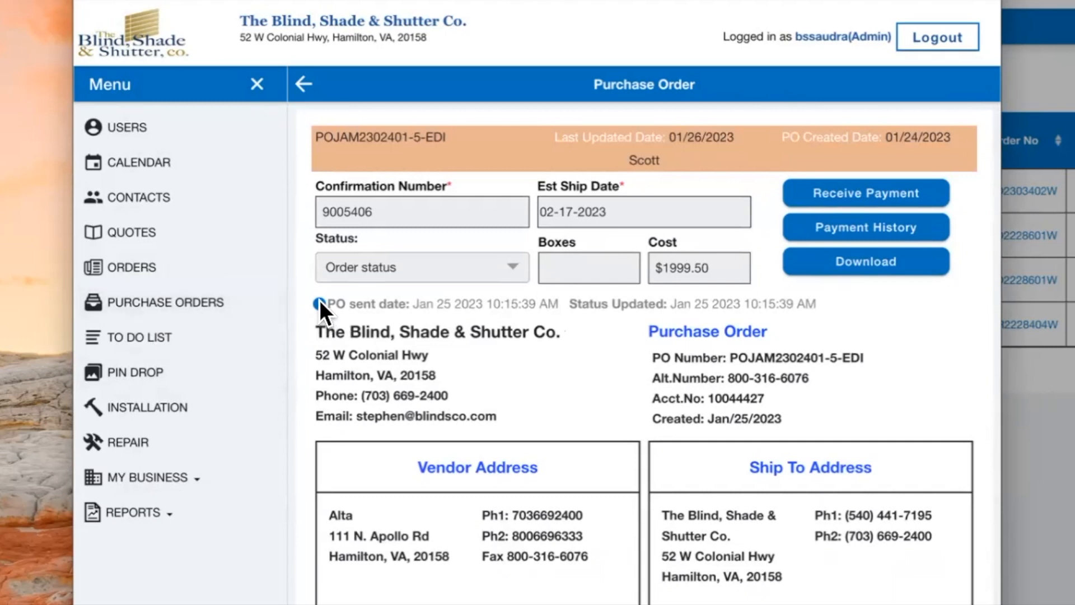
# Step: Check the PO's status history showing ACCEPTED, then widen the window and scroll down the page
pyautogui.click(318, 303)
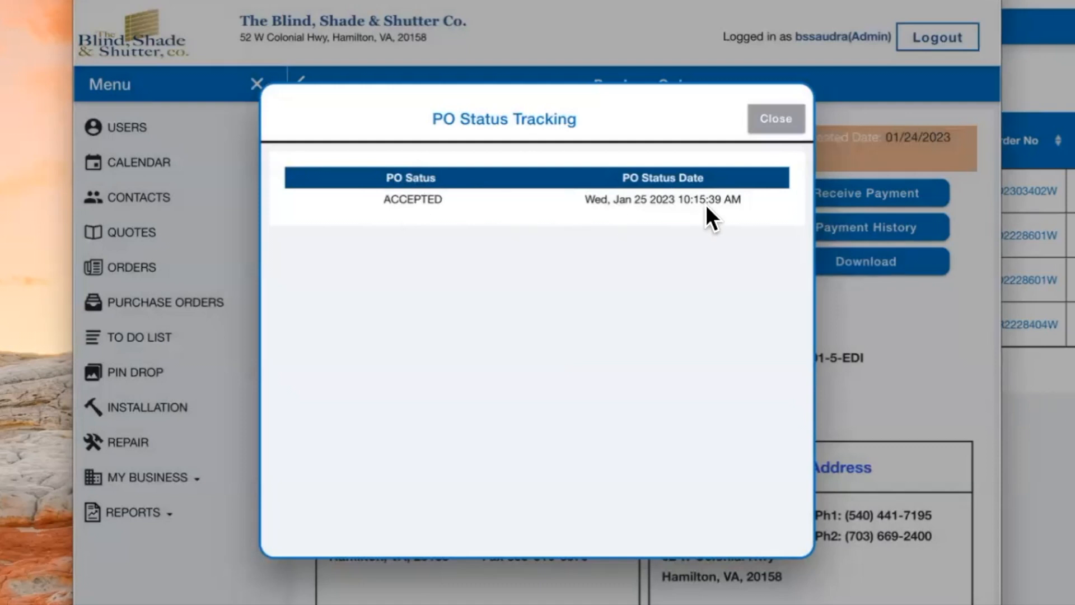
pyautogui.click(762, 141)
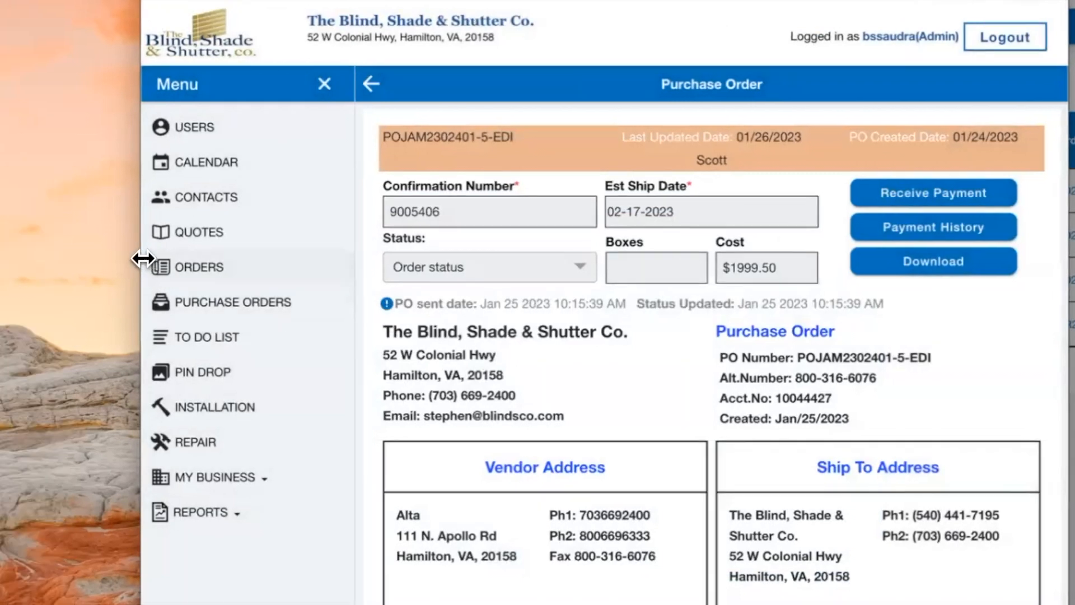
pyautogui.moveTo(142, 258); pyautogui.dragTo(12, 263)
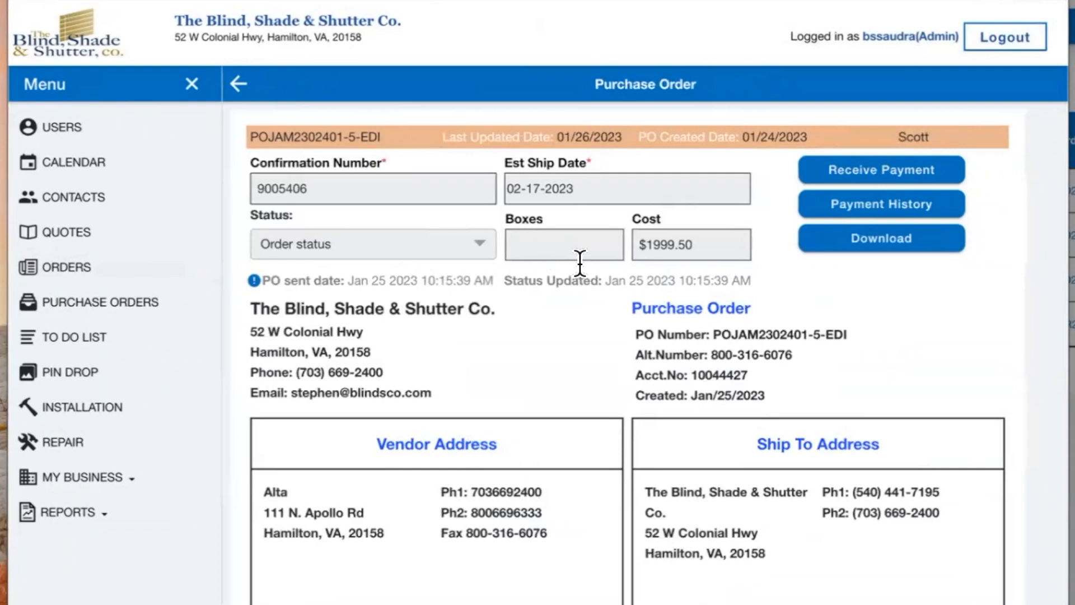
pyautogui.scroll(-5, 585, 333)
pyautogui.scroll(-8, 585, 333)
pyautogui.scroll(-5, 583, 327)
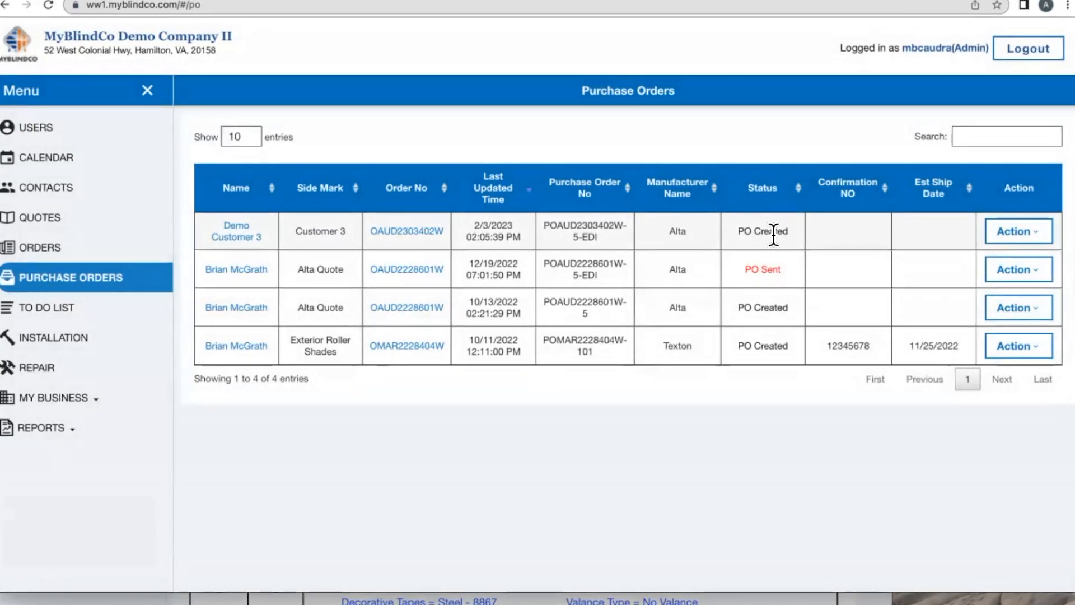
# Step: Create the standard Alta purchase order POAUD2303402W-5 from order OAUD2303402W and find it in Purchase Orders
pyautogui.click(84, 247)
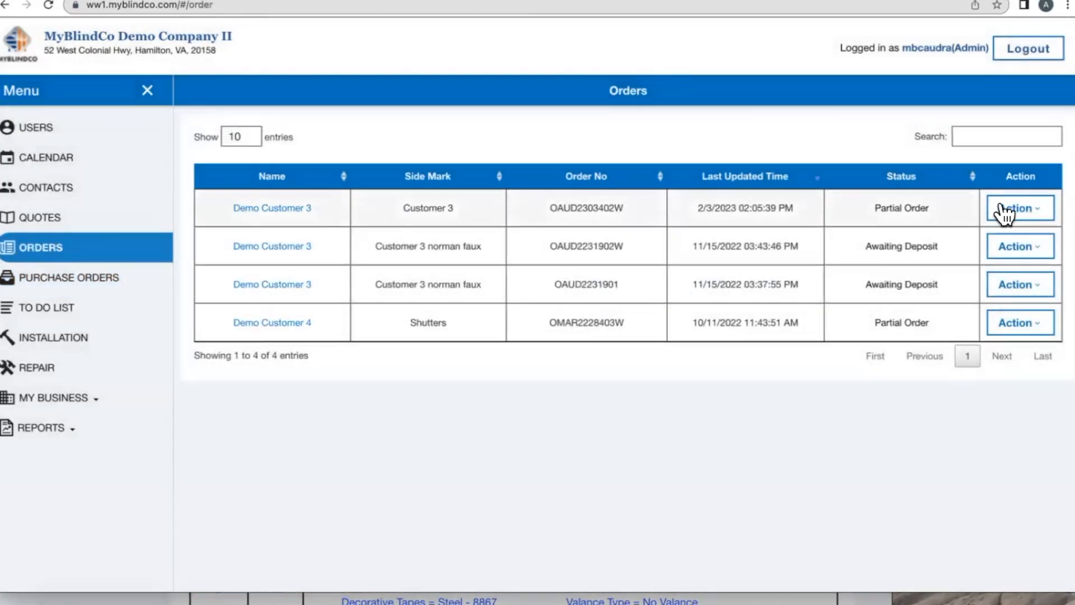
pyautogui.click(1003, 208)
pyautogui.click(961, 238)
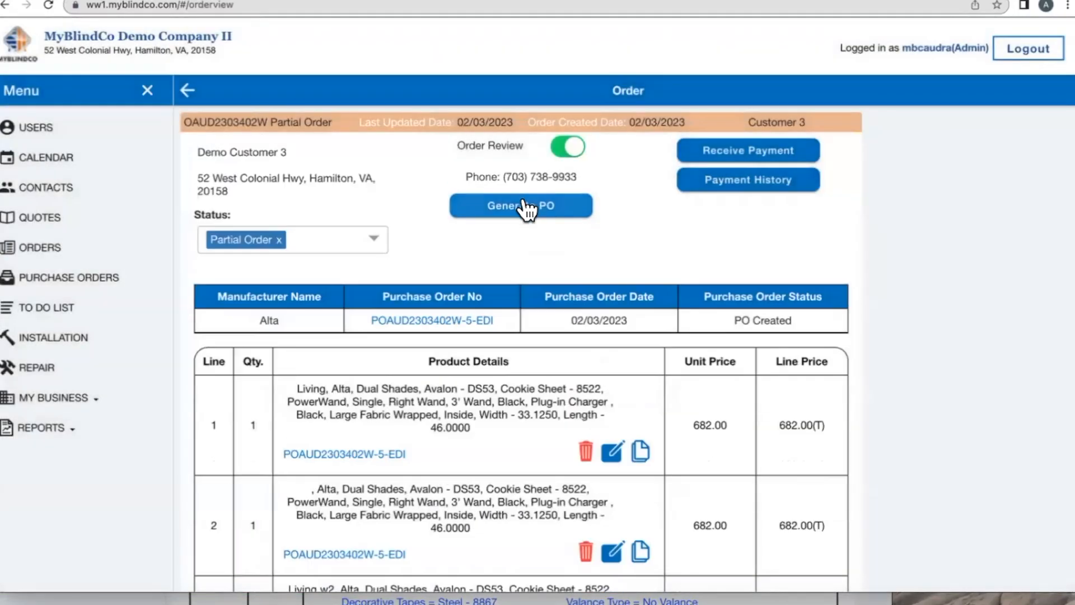
pyautogui.click(512, 205)
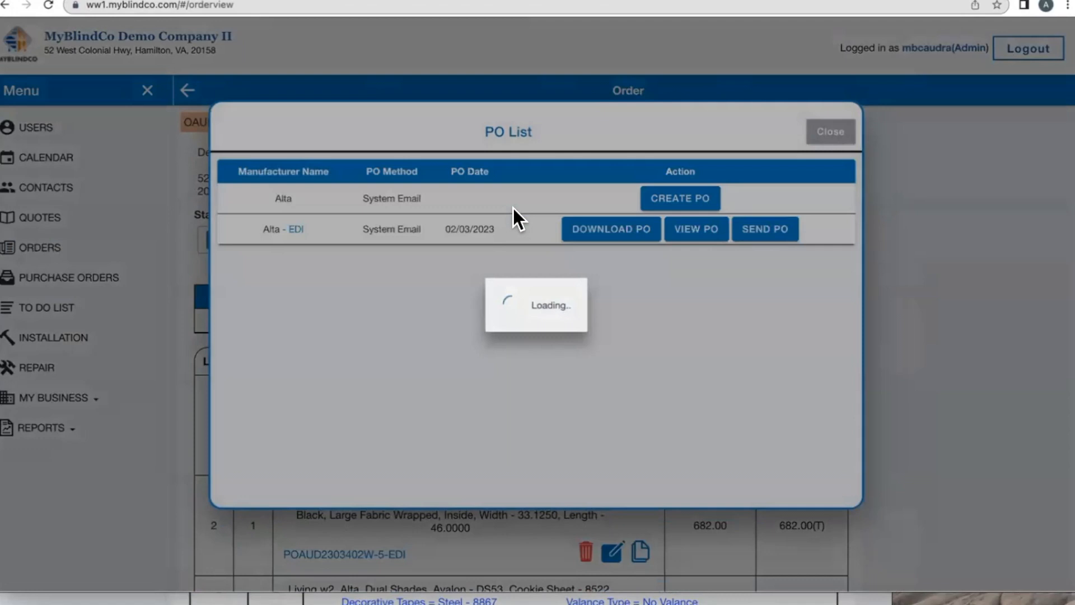
pyautogui.click(660, 197)
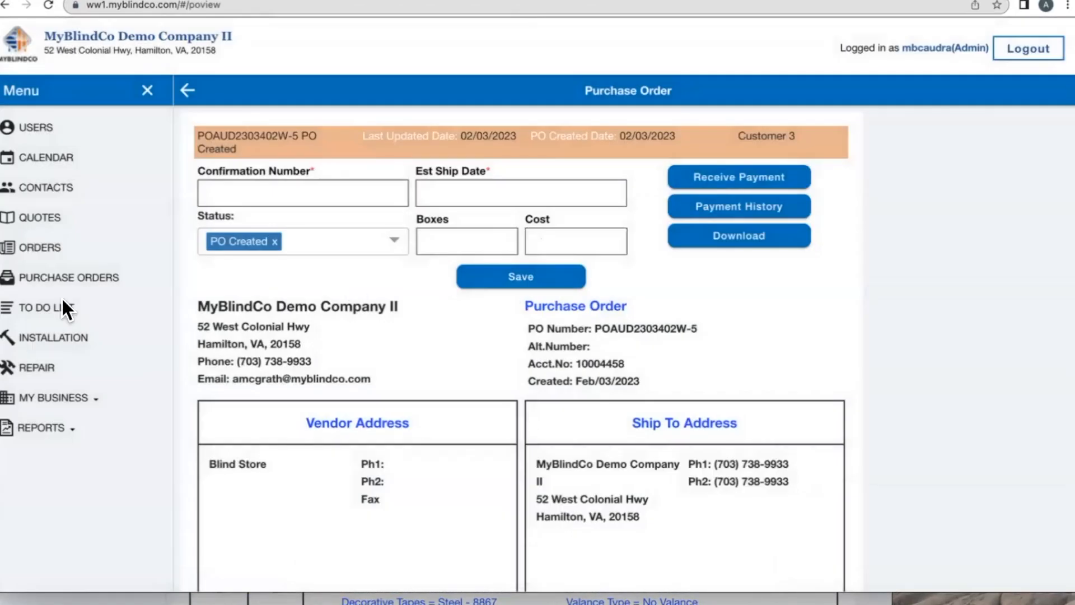
pyautogui.click(62, 282)
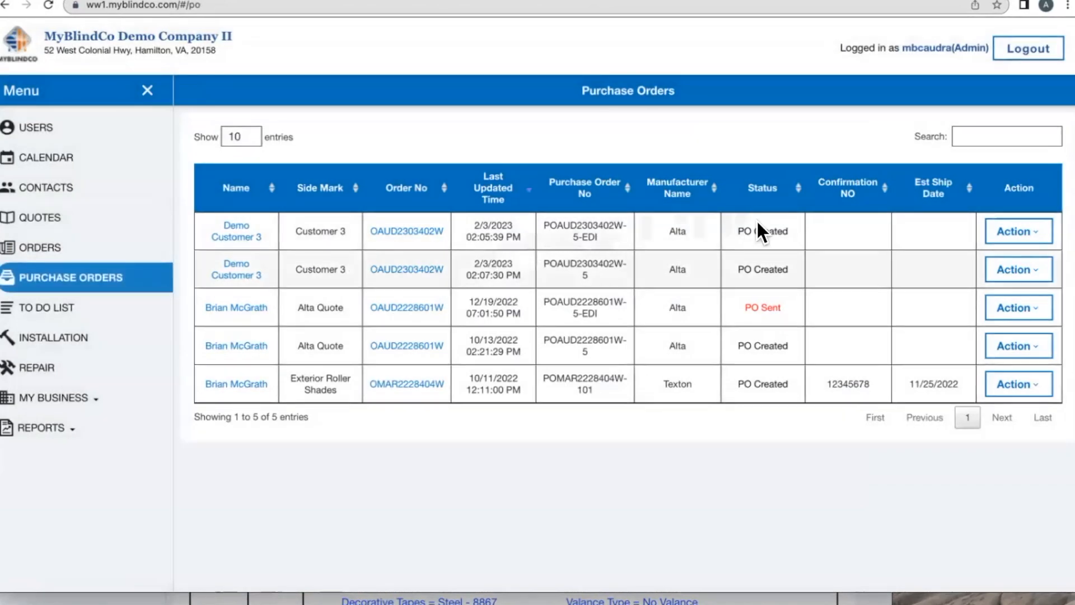
# Step: Open Send PDF for POAUD2303402W-5 and delete the unwanted first recipient address
pyautogui.click(1014, 274)
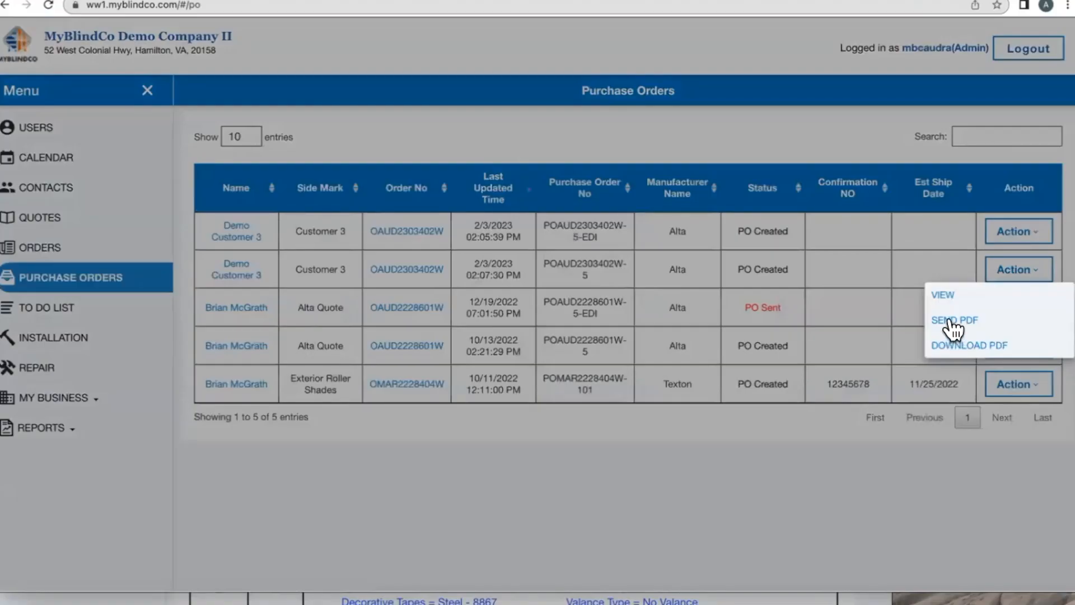
pyautogui.click(952, 320)
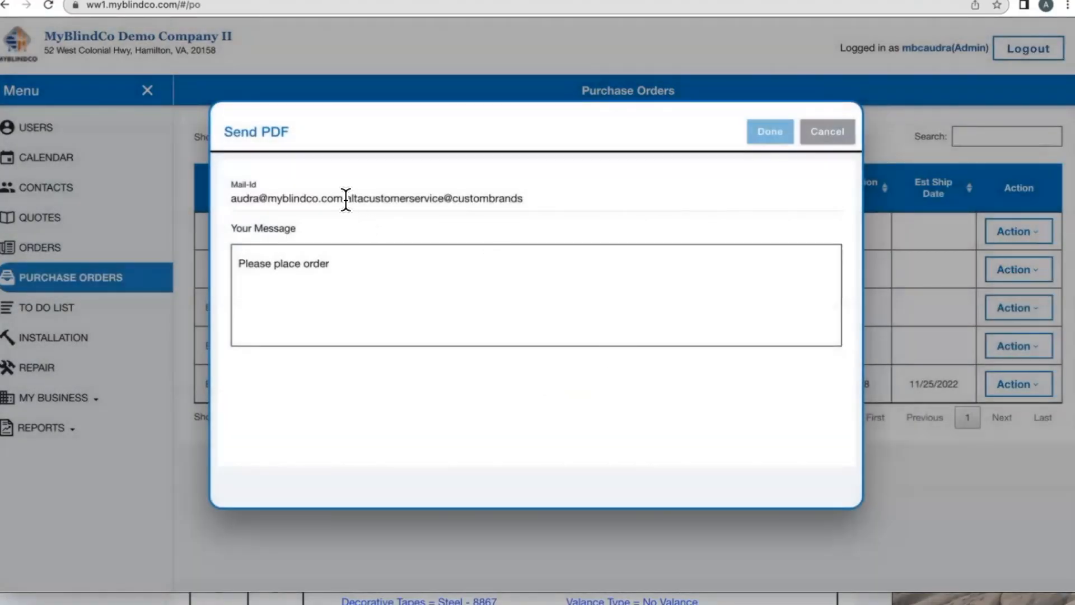
pyautogui.moveTo(344, 199); pyautogui.dragTo(212, 210)
pyautogui.press('BackSpace')
# Step: Keep the message 'Please place order', complete Alta's customer-service address, and send the PDF
pyautogui.click(233, 260)
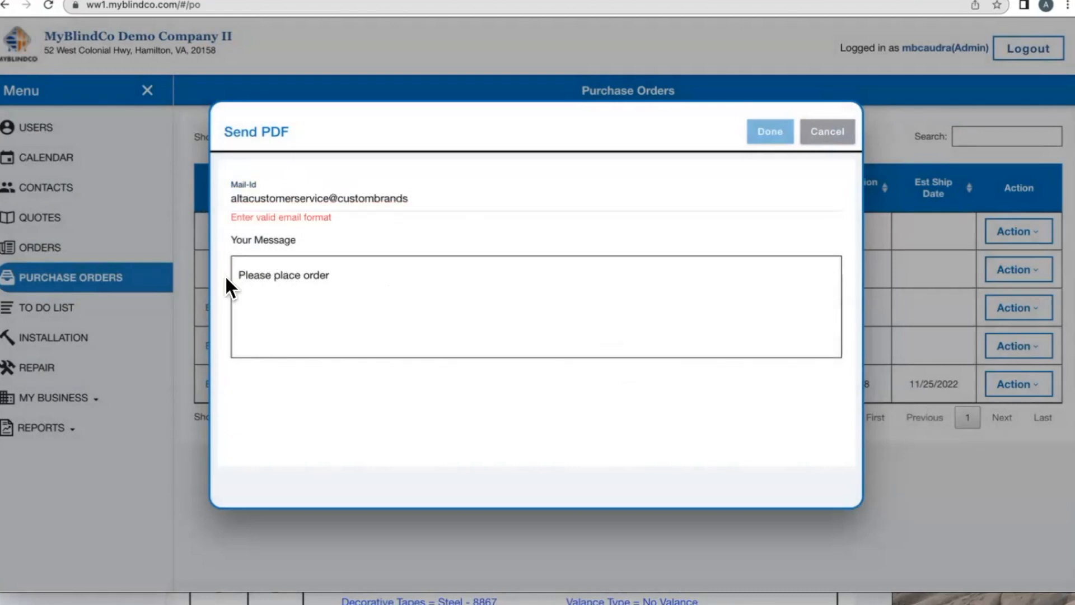
pyautogui.moveTo(235, 273); pyautogui.dragTo(379, 281)
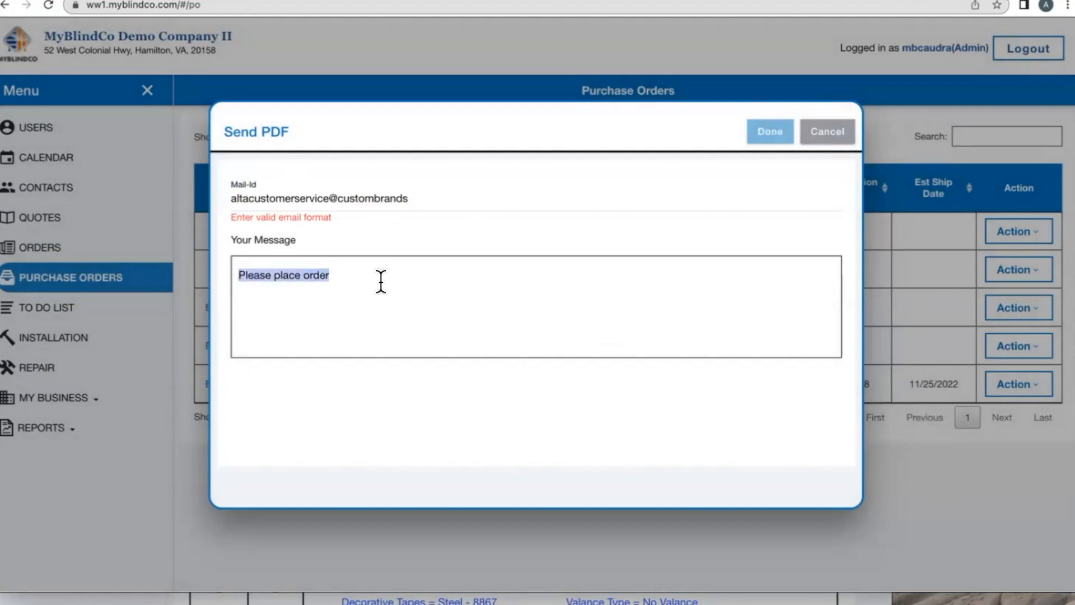
pyautogui.click(453, 199)
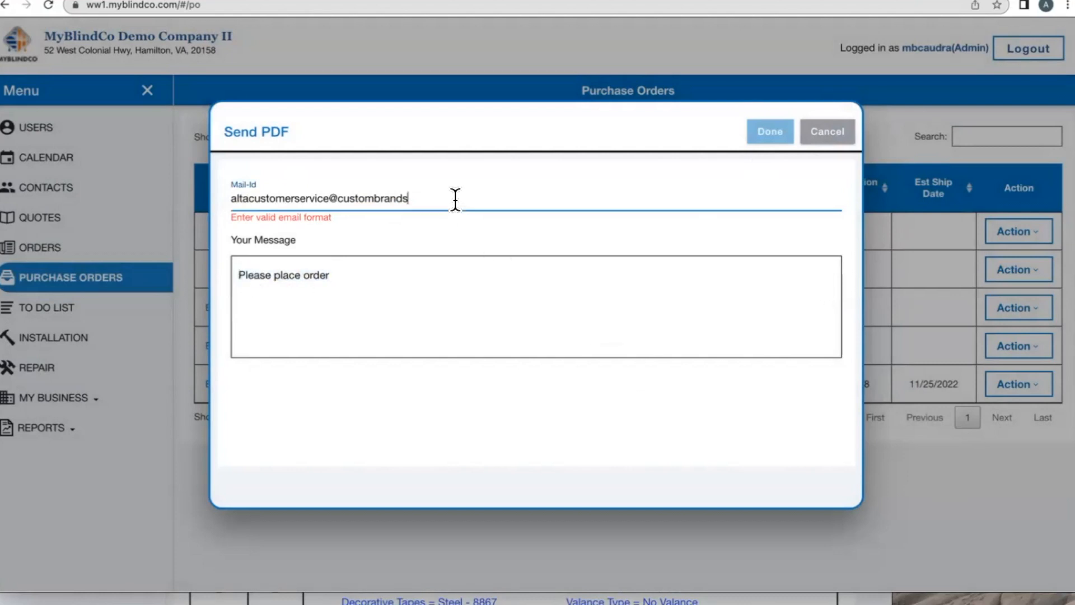
pyautogui.write('group.com')
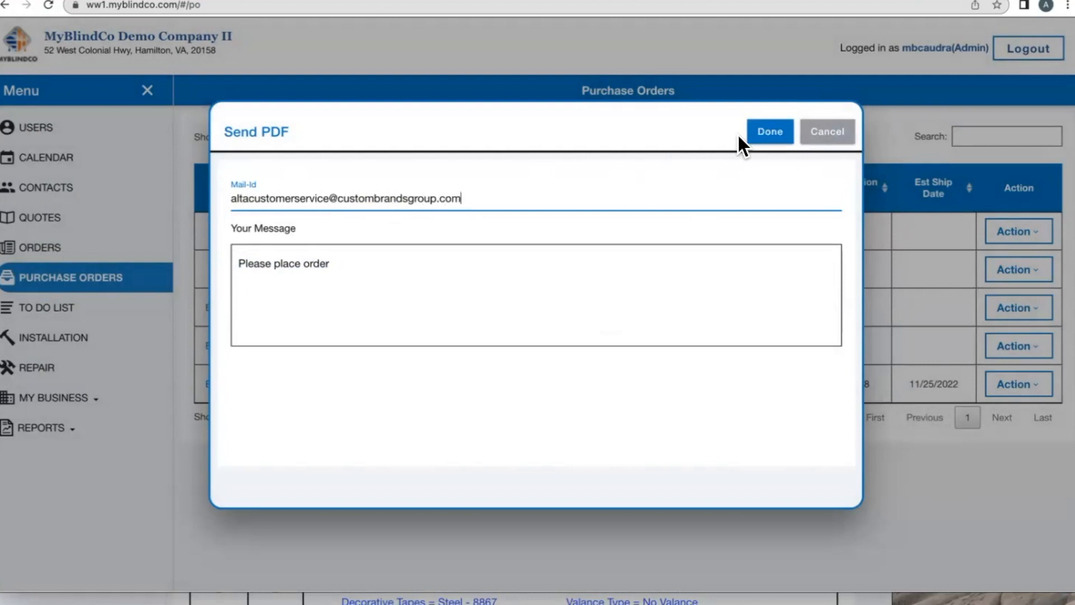
pyautogui.click(824, 140)
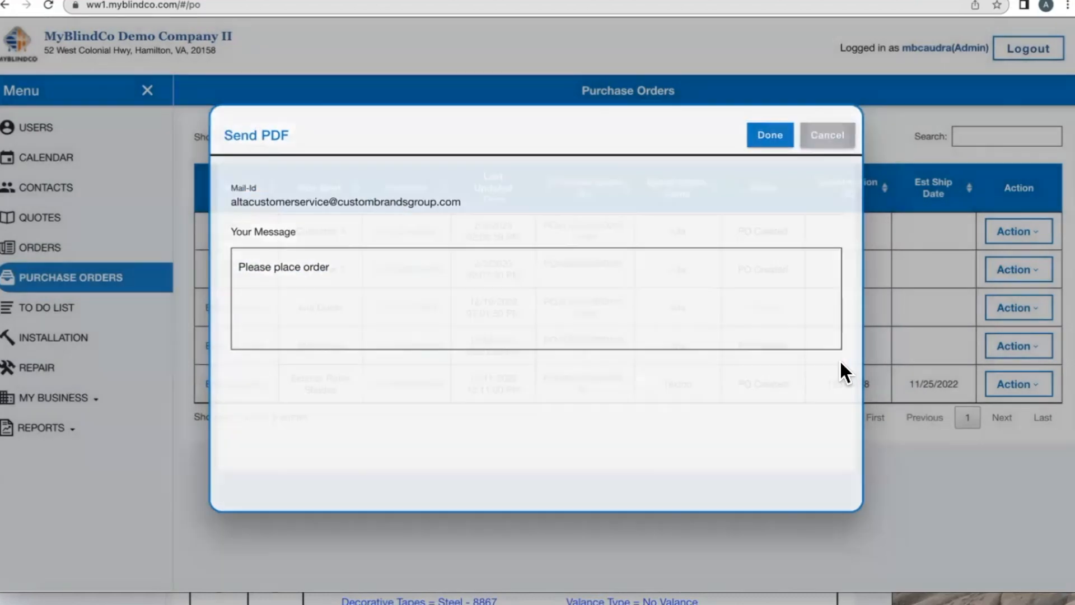